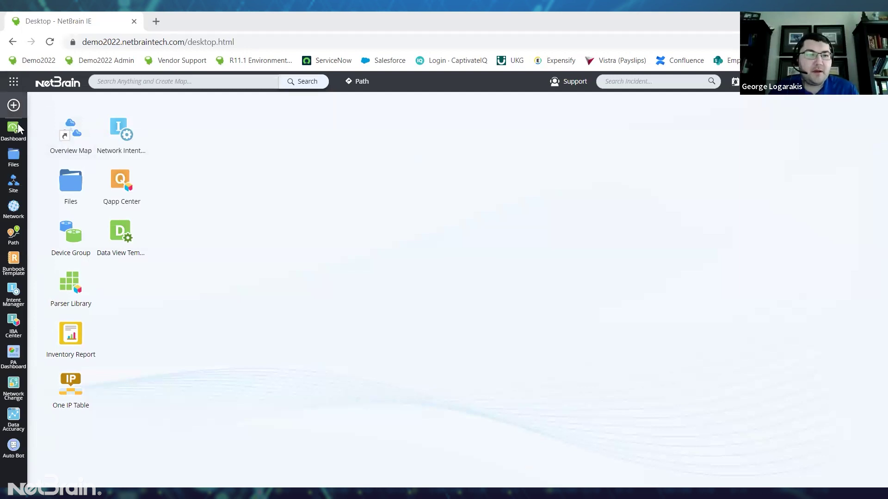
Step: Create a new network intent titled 'OSPF Validation'
click(14, 105)
click(62, 172)
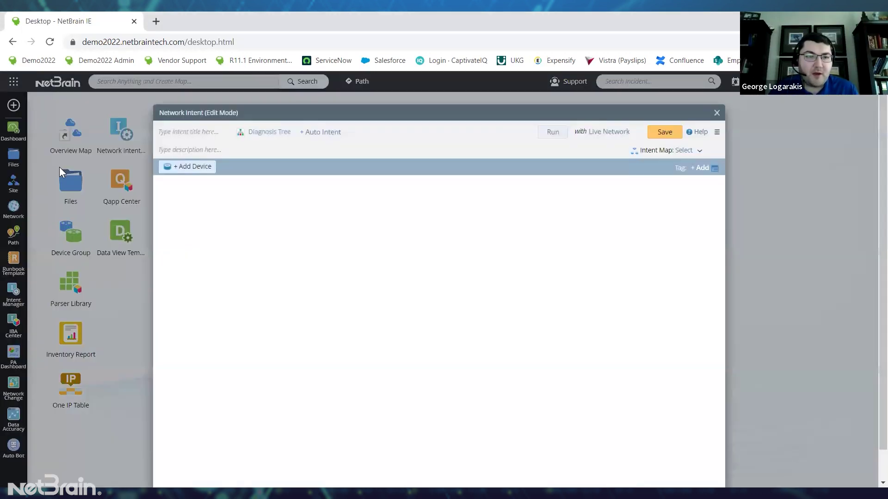
click(219, 131)
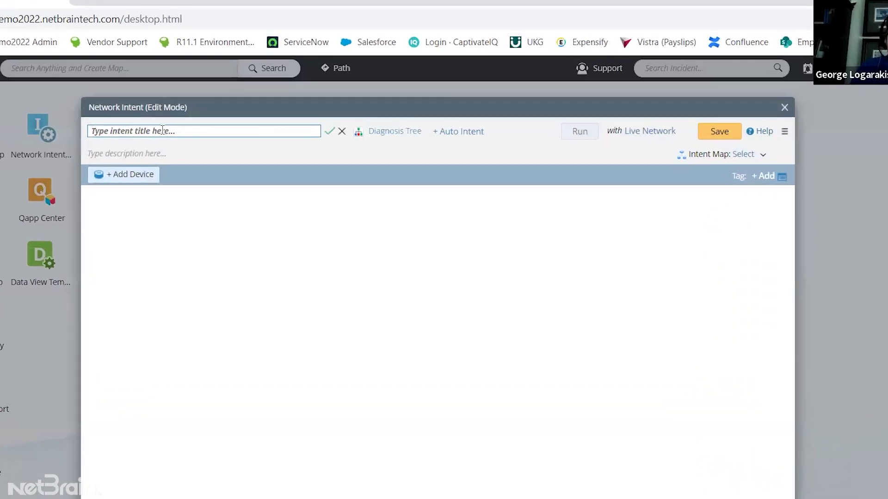
text(OSPF V)
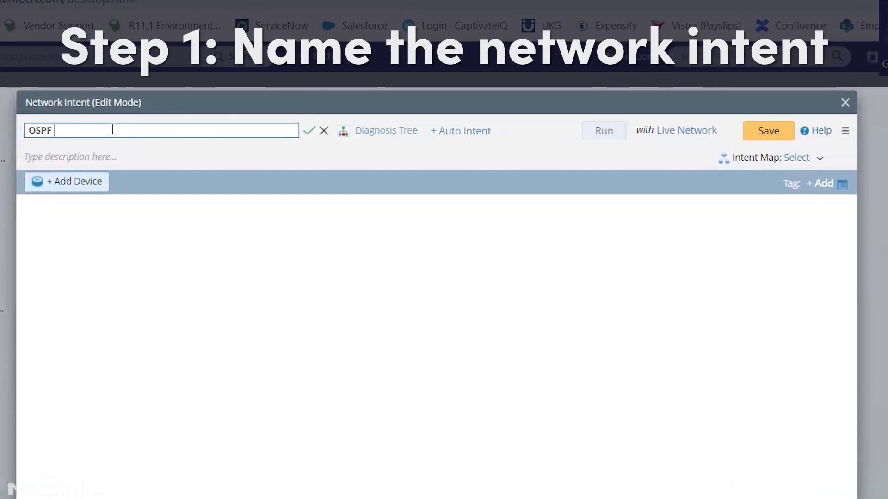
text(alidation)
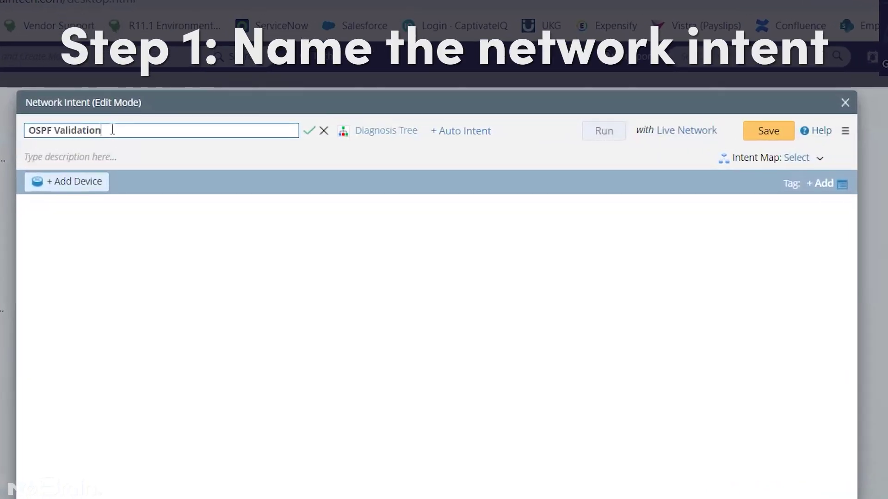
click(310, 132)
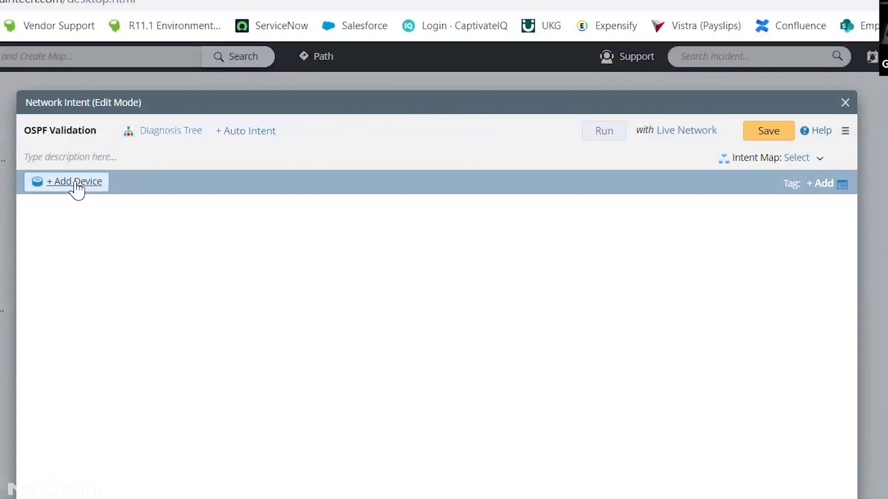
Step: Add the VRF-P device to the intent
click(74, 184)
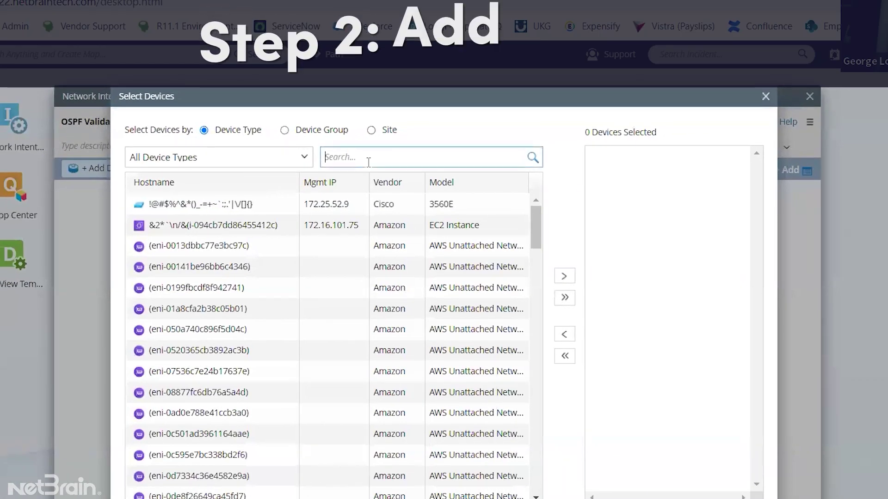
text(vrf-p)
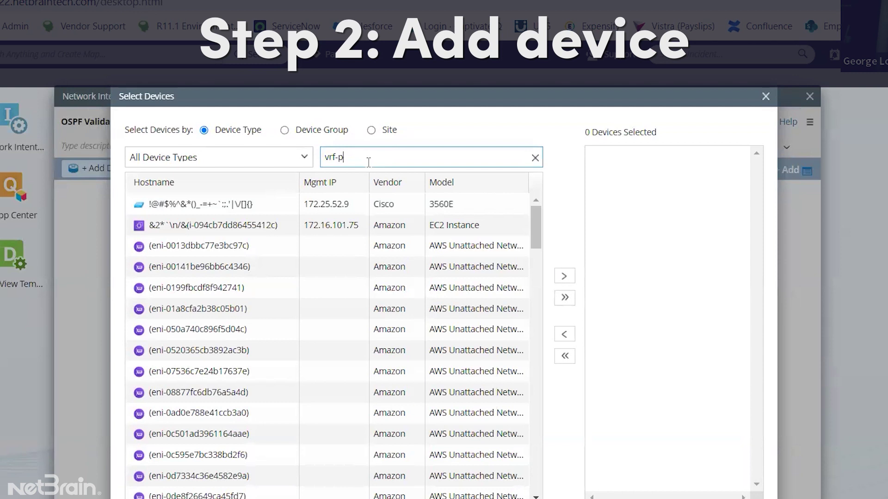
click(234, 208)
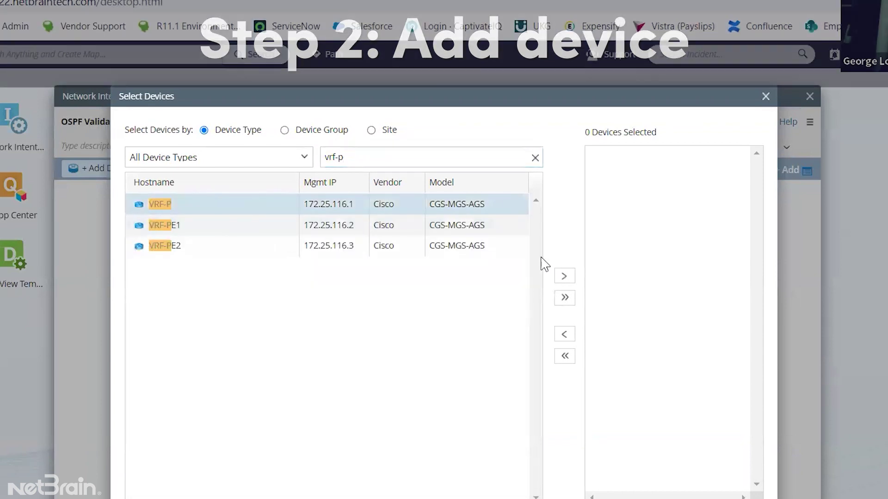
click(564, 276)
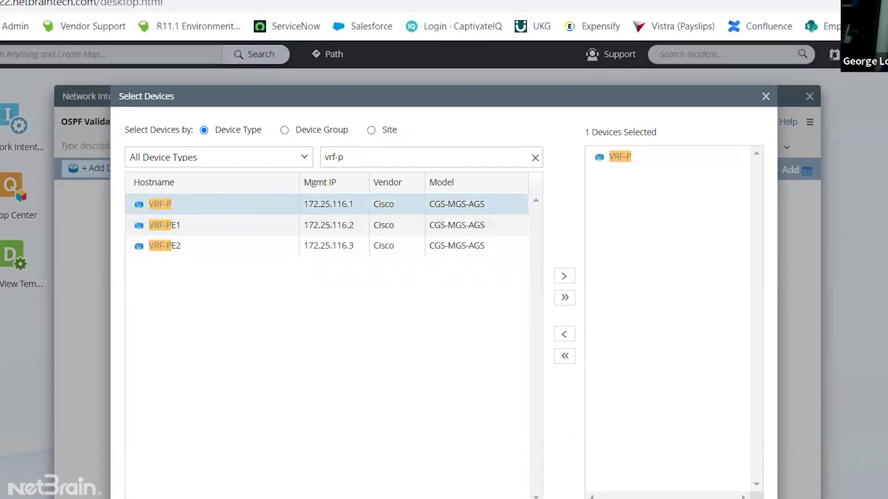
key(Return)
Step: Add a CLI diagnosis on live 'show ip ospf neigh' output named 'OSPF Neighbor Checks'
click(706, 193)
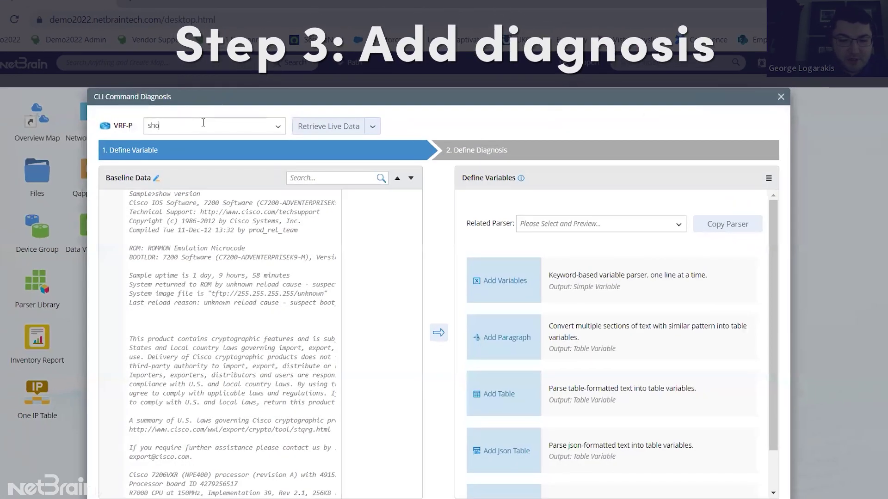
text(neigh)
key(Return)
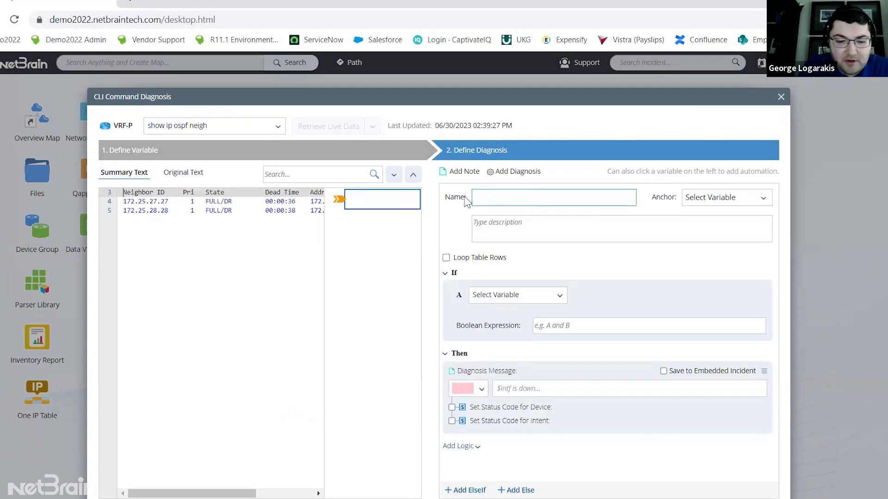
text(OSPF Neigh)
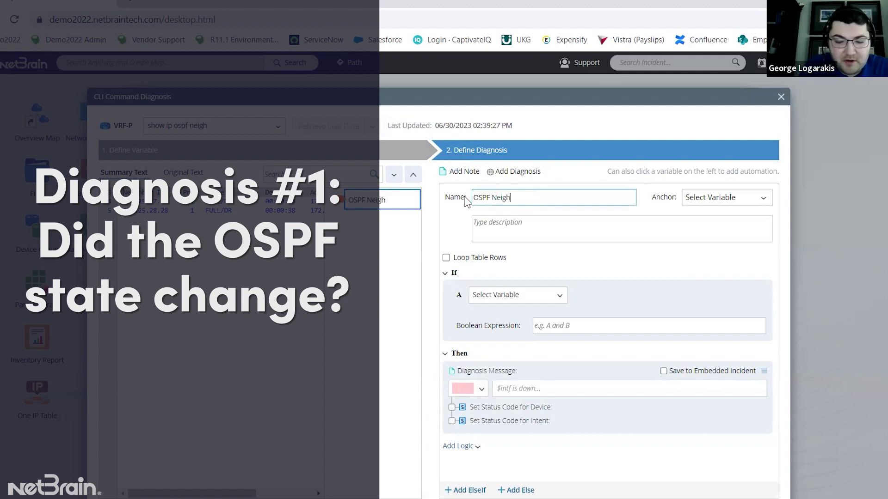
text(bor Check)
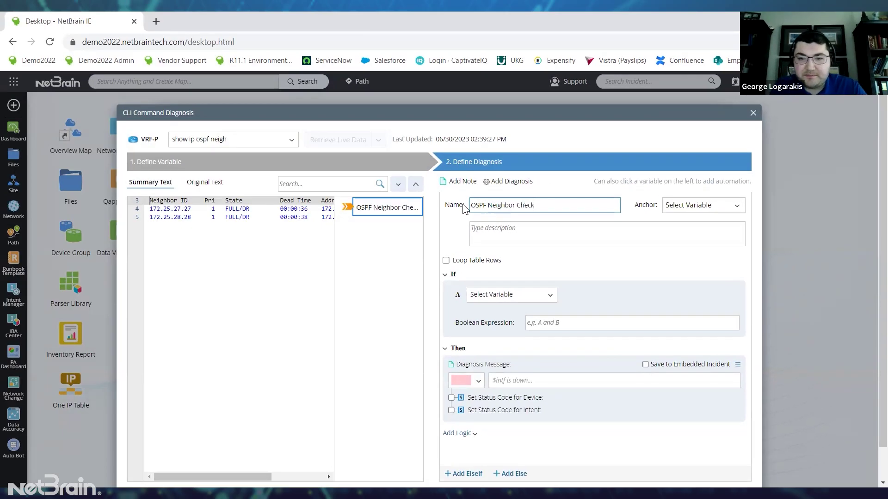
text(s)
Step: Loop over each neighbor table row, flagging state that does not equal the baseline state
click(446, 261)
click(511, 294)
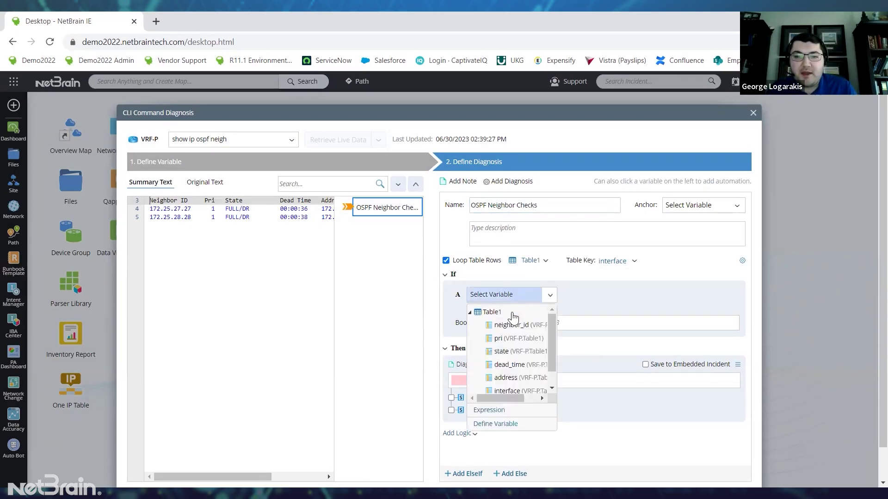
click(518, 351)
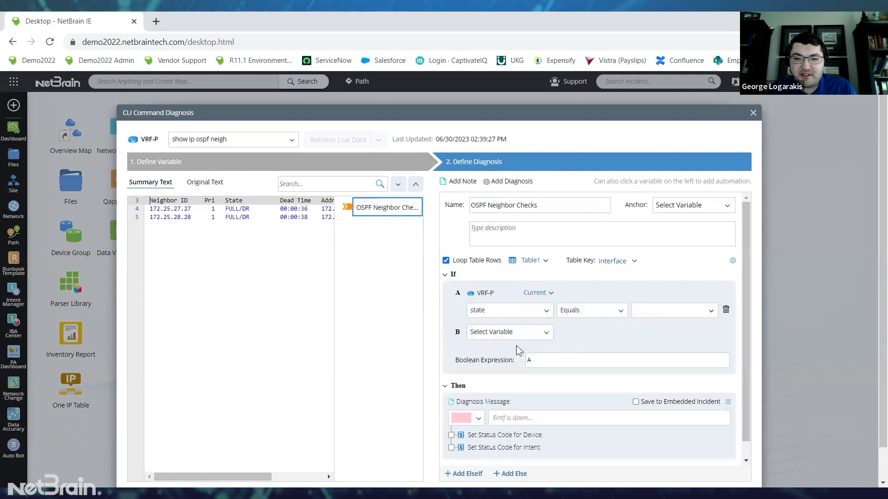
click(621, 311)
click(627, 341)
click(710, 315)
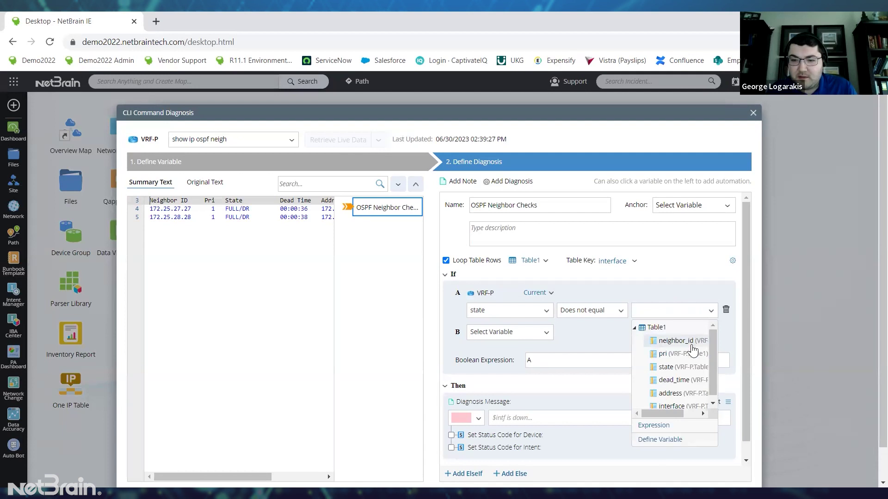
click(682, 370)
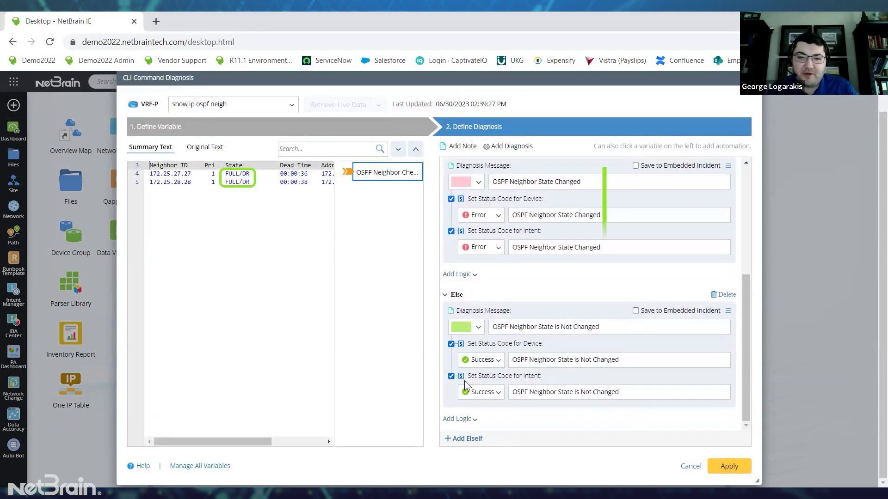
Step: Add an intent data view to the else outcome, apply the diagnosis, and start another CLI diagnosis
click(463, 420)
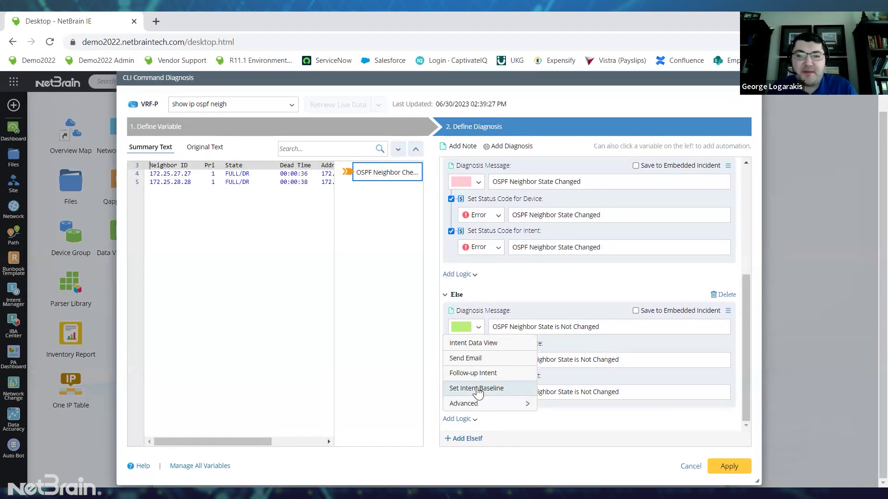
click(478, 343)
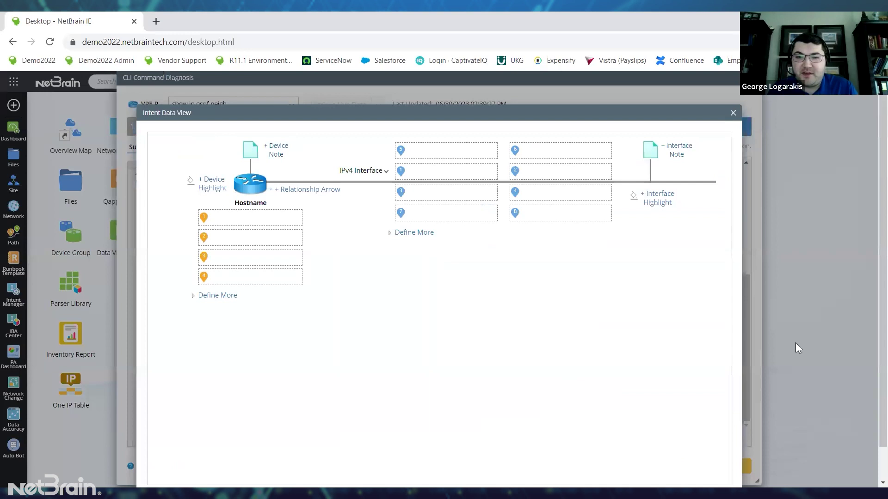
click(714, 468)
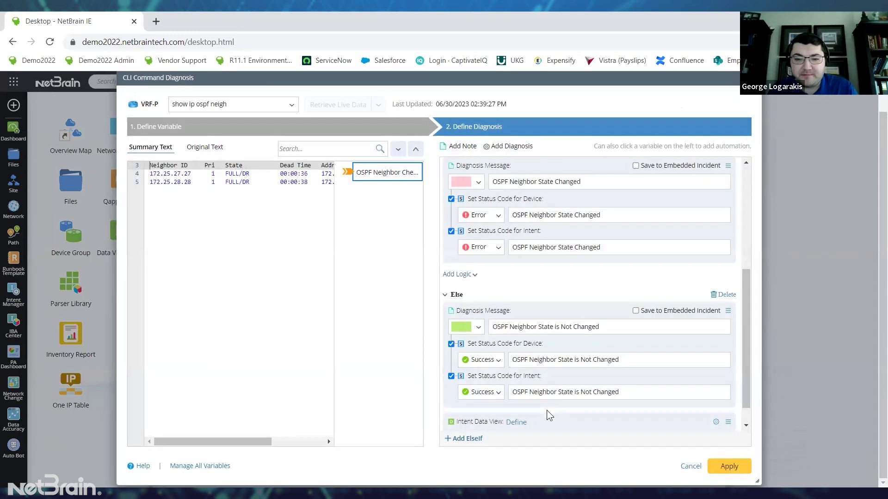
scroll(547, 415, down, 1)
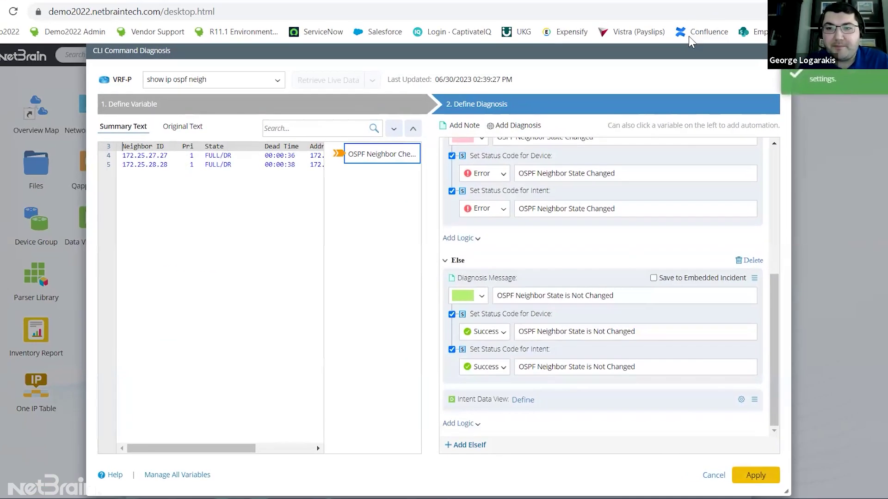
click(730, 466)
click(701, 122)
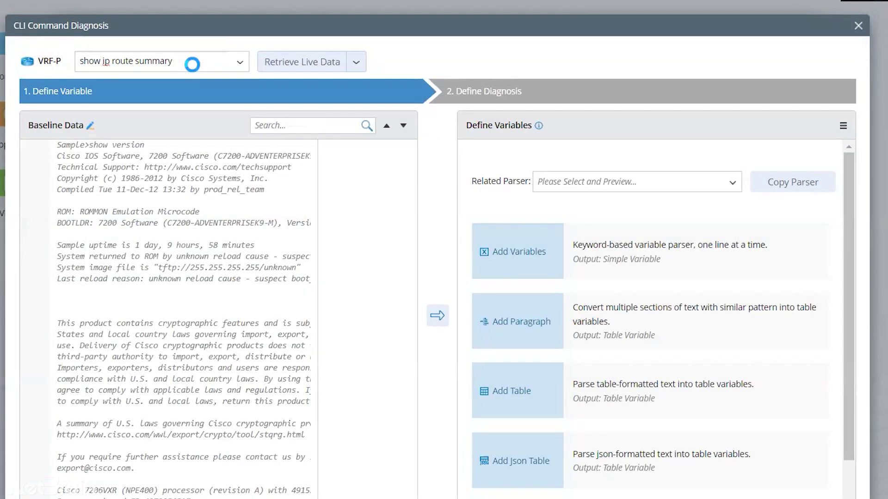
Step: Pull live 'show ip route summary', take the ospf 1 subnets count as variable, name it 'Summary Check'
key(Return)
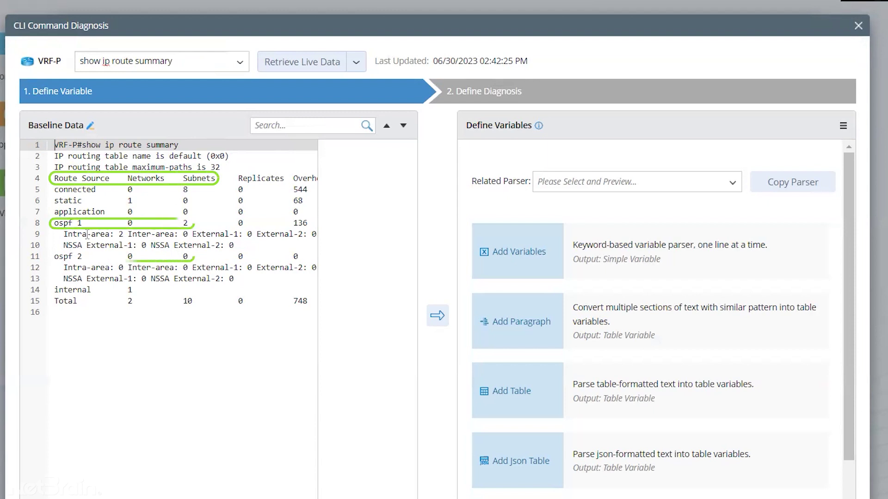
drag(52, 223, 131, 225)
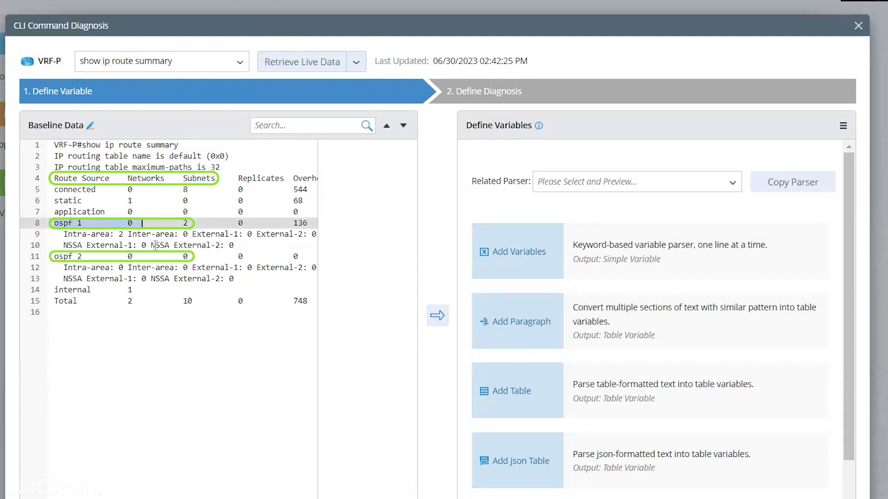
drag(181, 223, 194, 223)
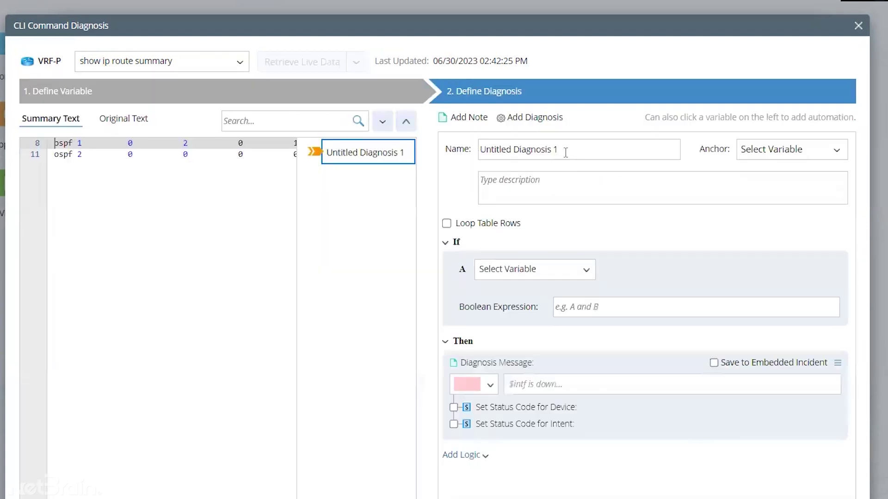
key(BackSpace)
text(Summary Check)
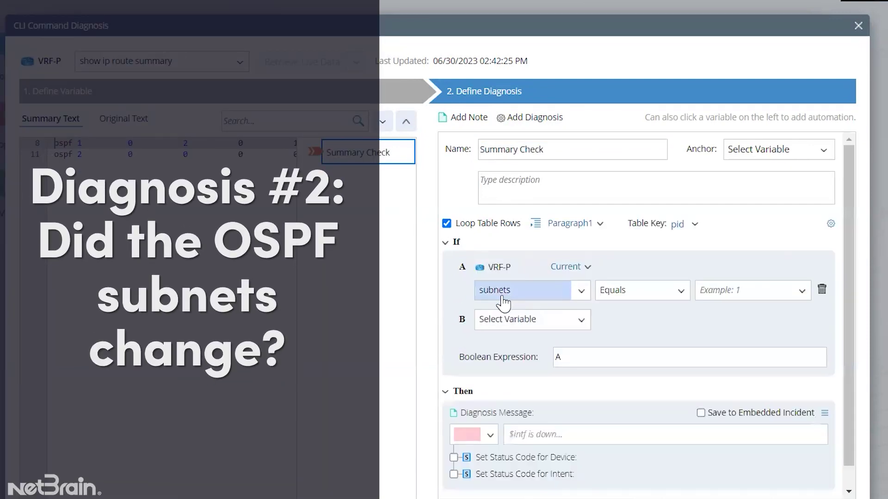
Step: Set the condition to subnets does not equal baseline subnets
click(673, 292)
click(657, 332)
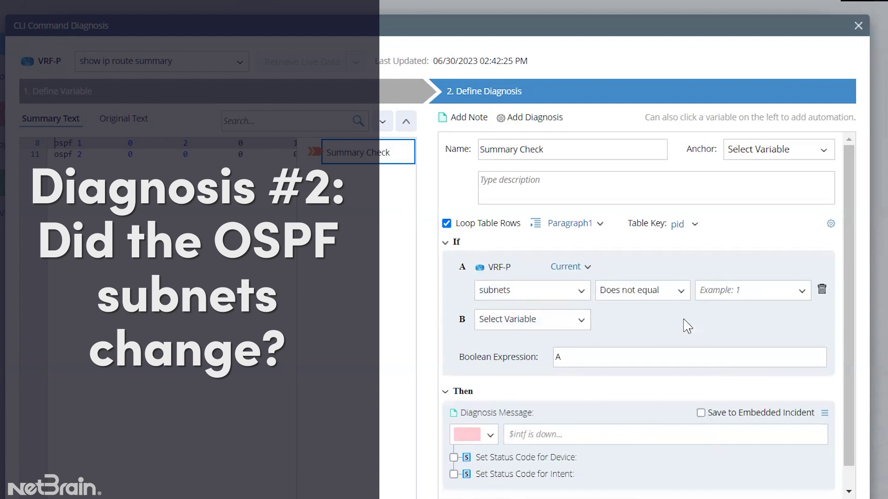
click(803, 292)
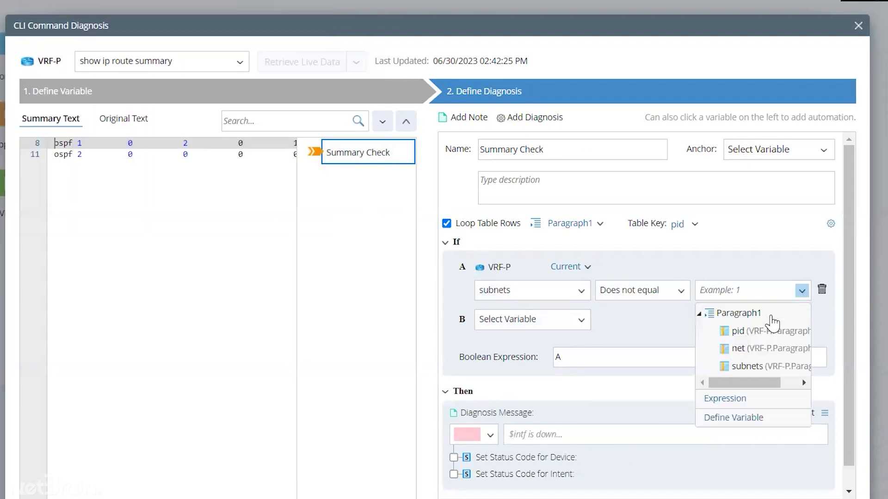
click(770, 365)
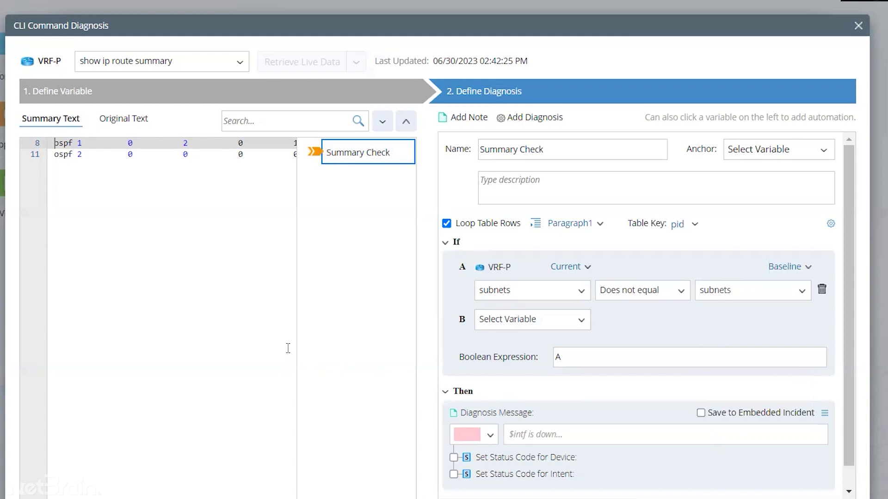
Step: Write the diagnosis message 'OSPF $pid' with pid linked as a variable
scroll(551, 407, down, 1)
click(553, 409)
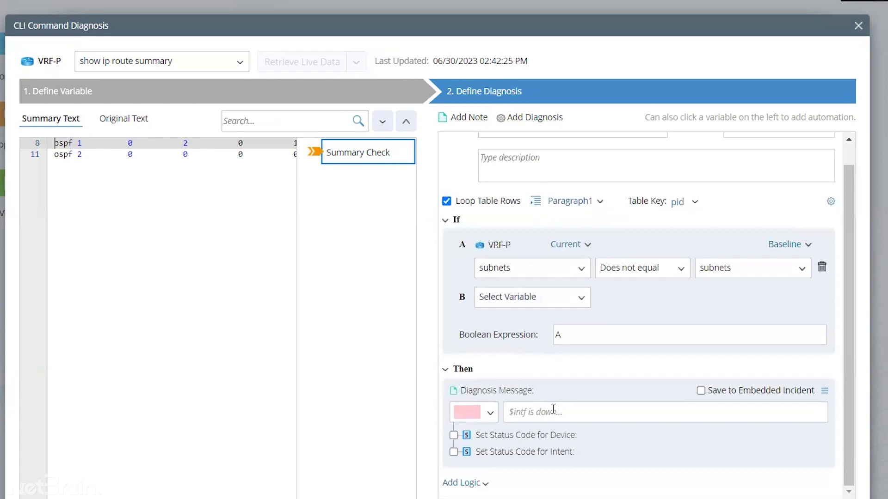
text(OSPF $)
click(329, 79)
click(597, 359)
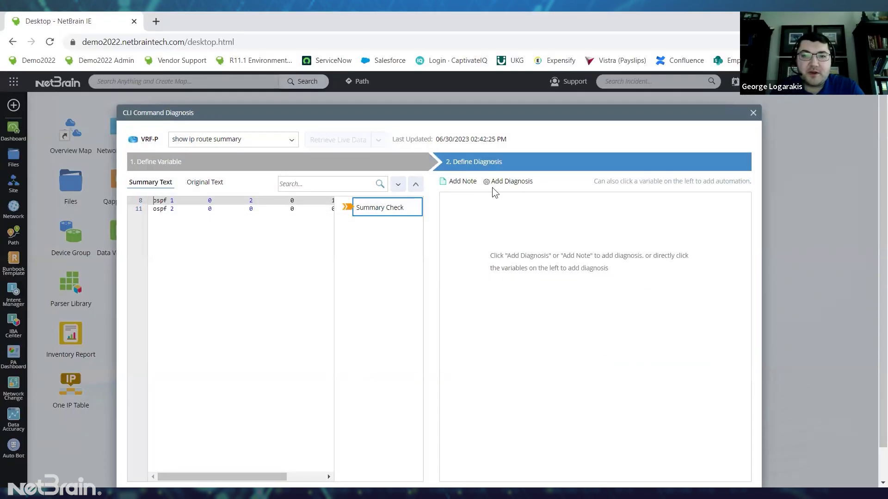
Step: Add a new diagnosis named 'Extend Neighbors'
click(505, 183)
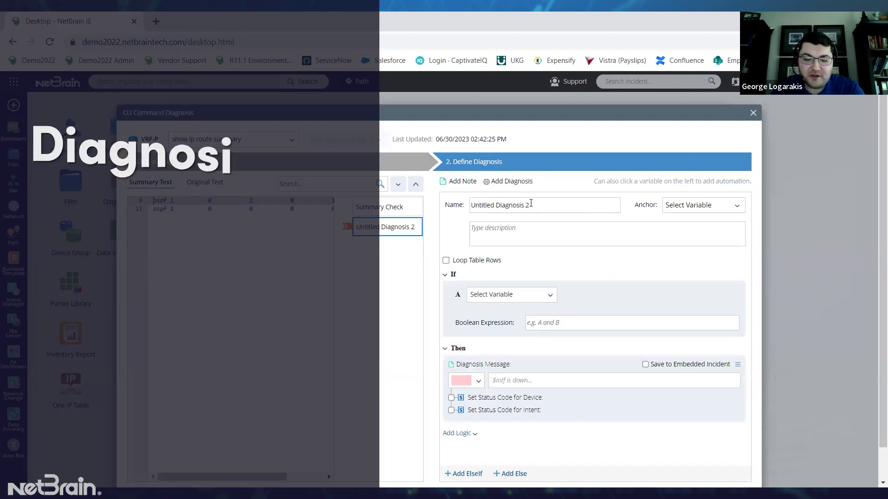
triple_click(469, 206)
key(BackSpace)
text(Ext)
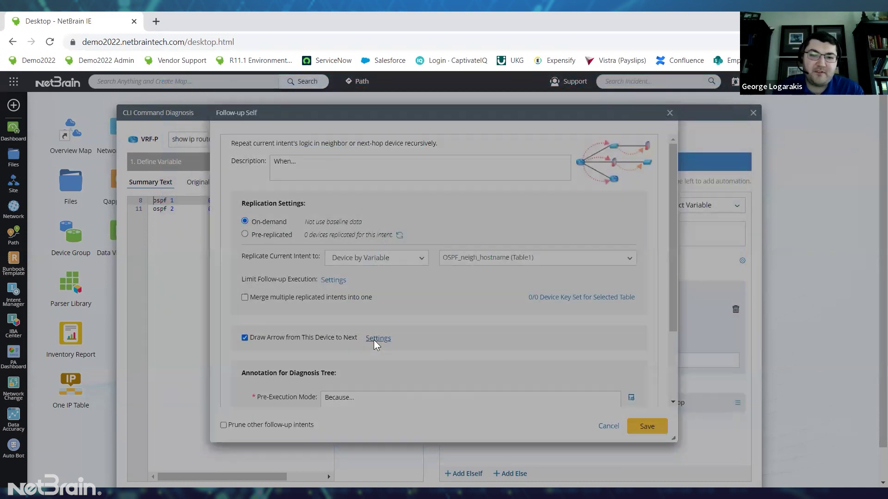
Step: Use thicker arrows through the neighbor interface, save the follow-up, and apply the diagnosis
click(394, 209)
click(406, 243)
click(268, 255)
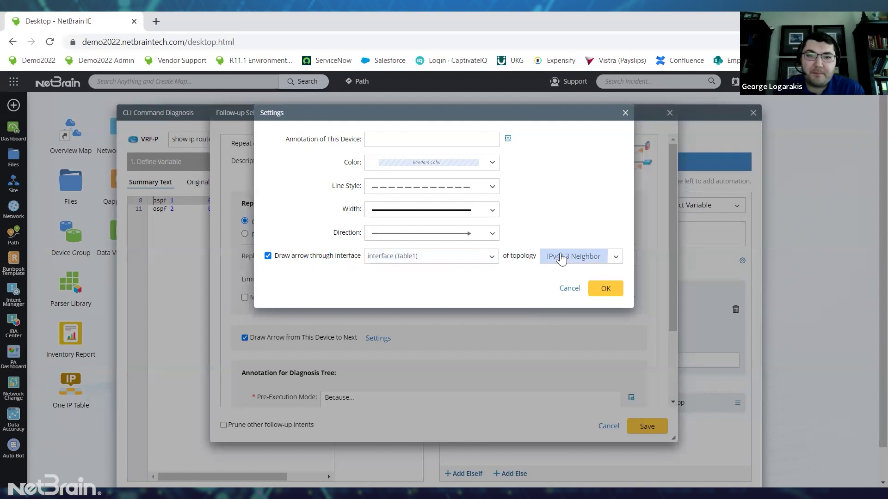
click(569, 289)
scroll(497, 382, down, 2)
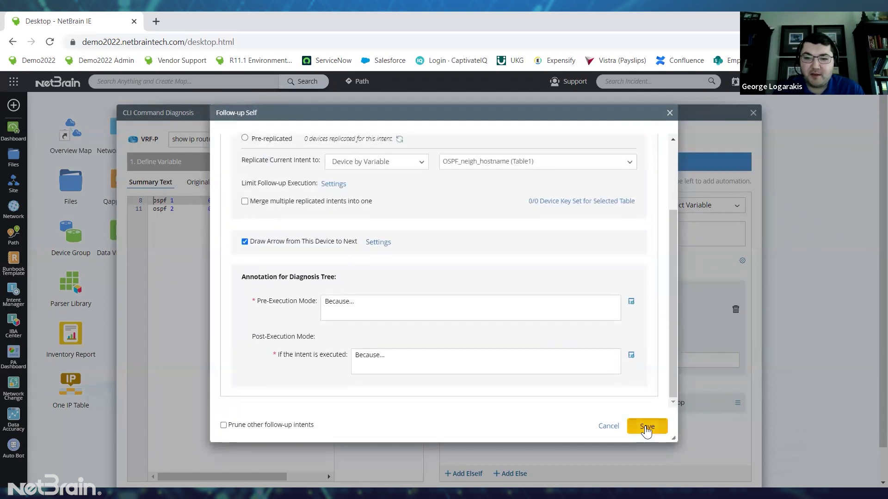
click(647, 427)
scroll(509, 256, down, 2)
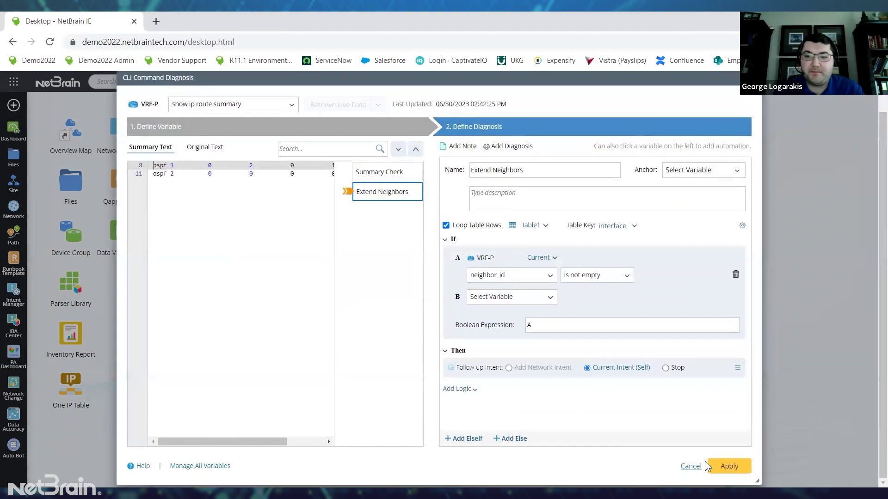
click(721, 467)
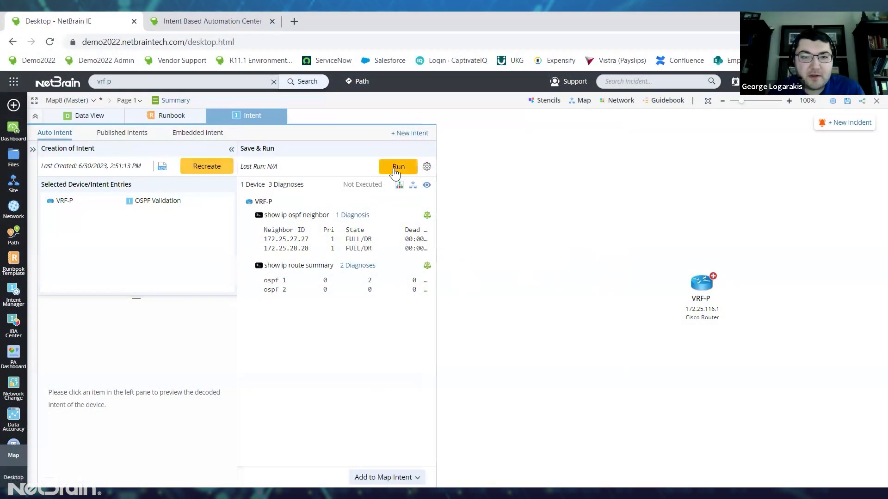
Step: Run OSPF Validation on VRF-P and map the VRF-PE1 and VRF-PE2 results
click(395, 168)
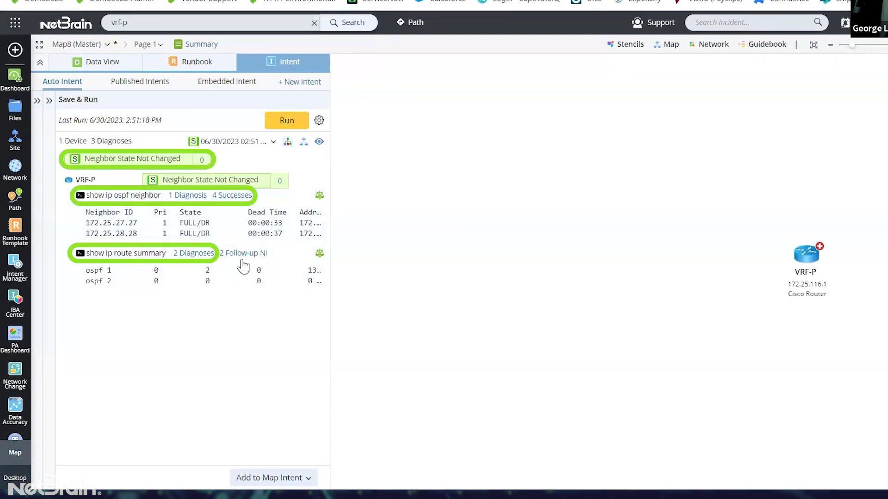
click(319, 142)
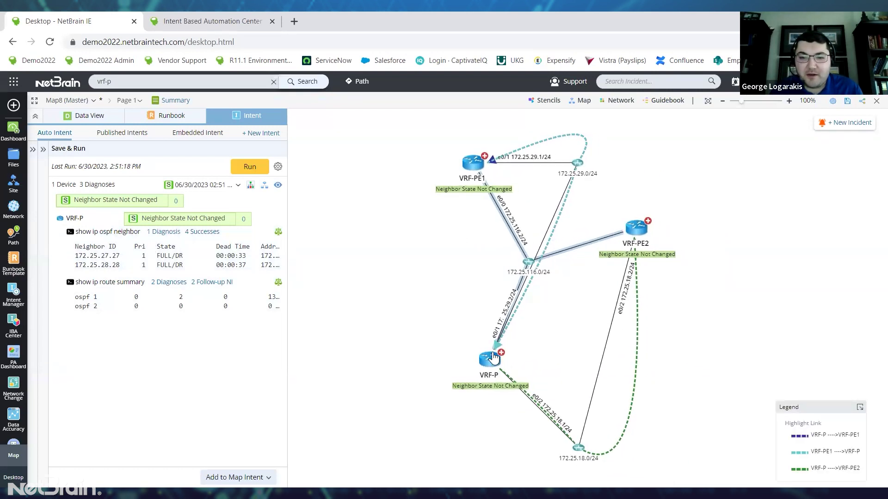
Step: Reposition subnets 172.25.116.0/24 and 172.25.18.0/24 near VRF-P and view the two route summary diagnoses
click(489, 352)
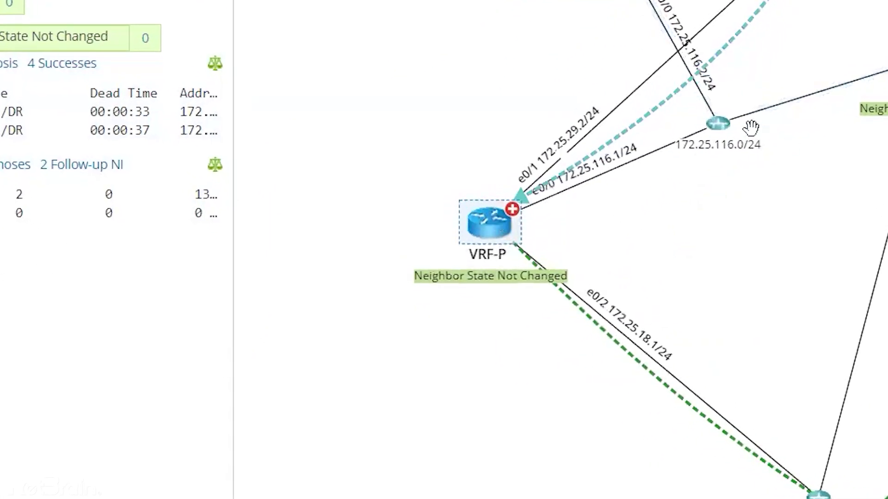
drag(721, 125, 499, 68)
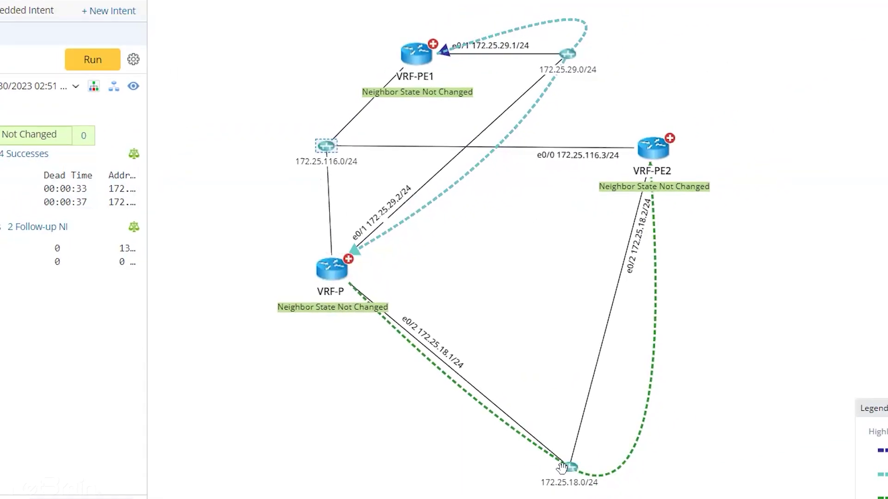
drag(569, 467, 525, 267)
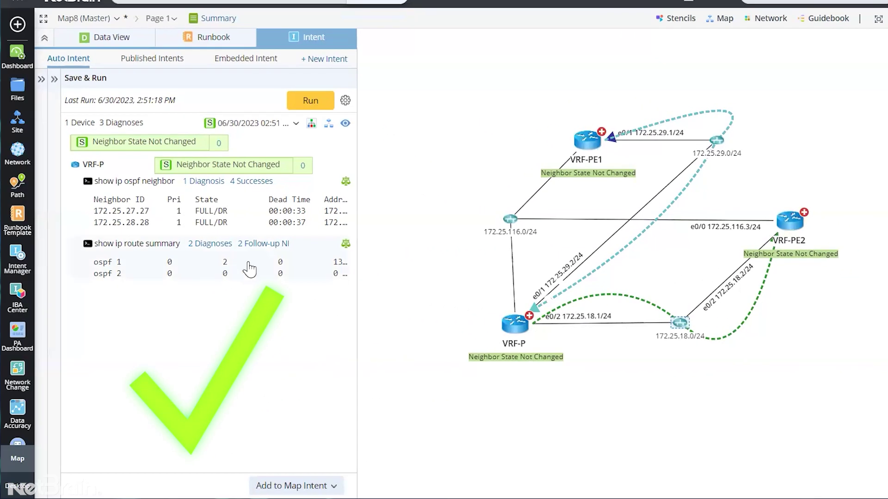
click(210, 244)
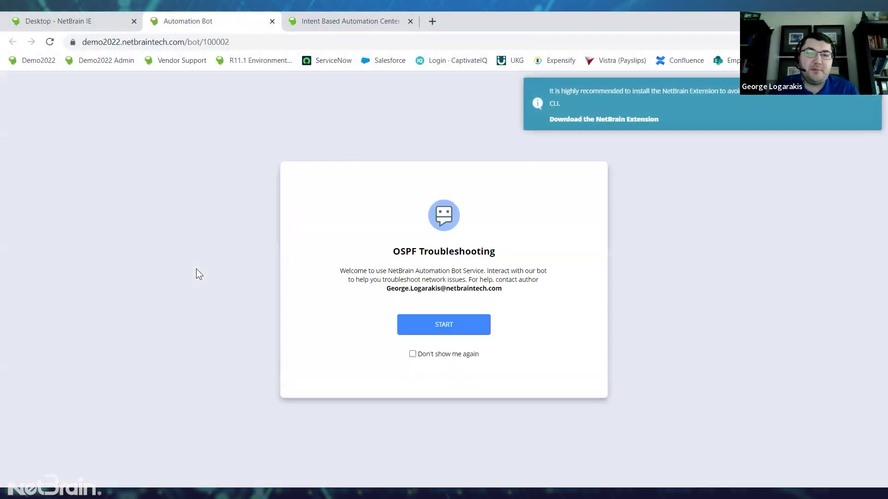
Step: Start the OSPF Troubleshooting chat and submit VRF-P to Troubleshoot OSPF
click(438, 339)
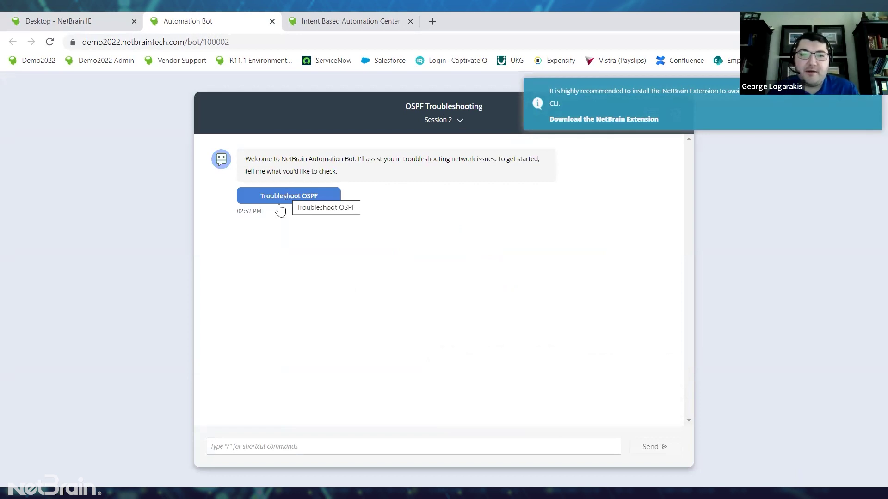
click(262, 203)
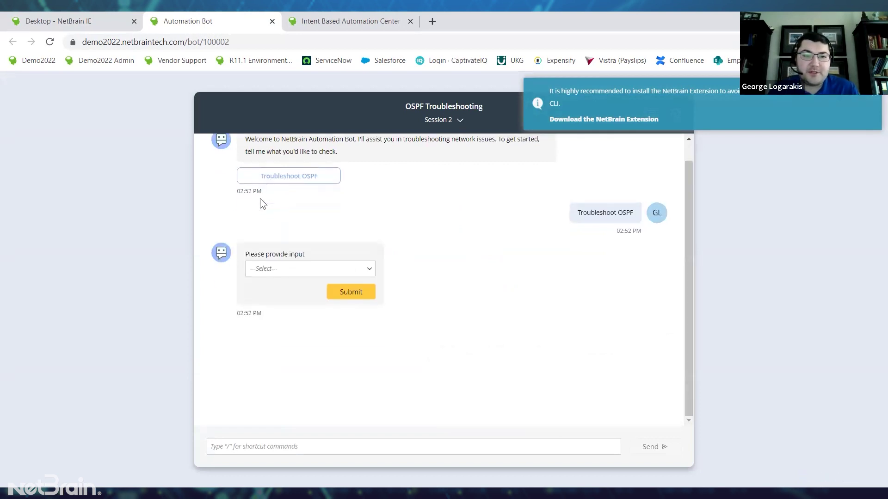
click(276, 270)
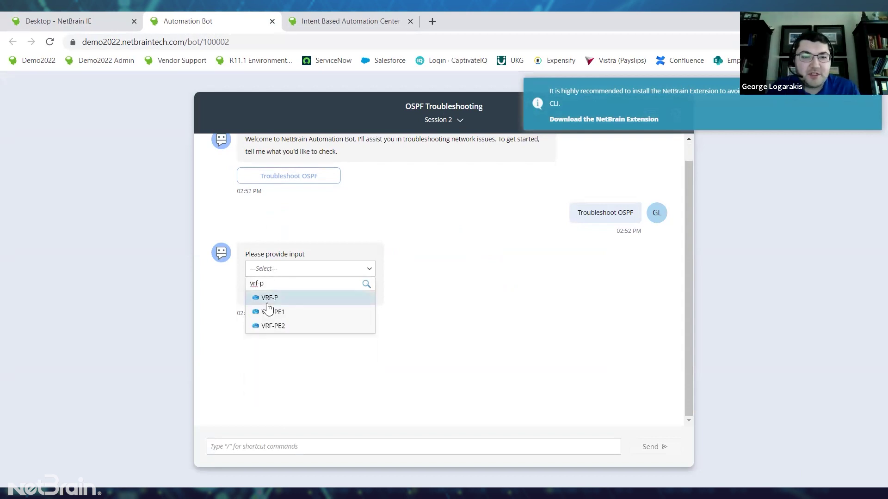
click(266, 298)
click(349, 295)
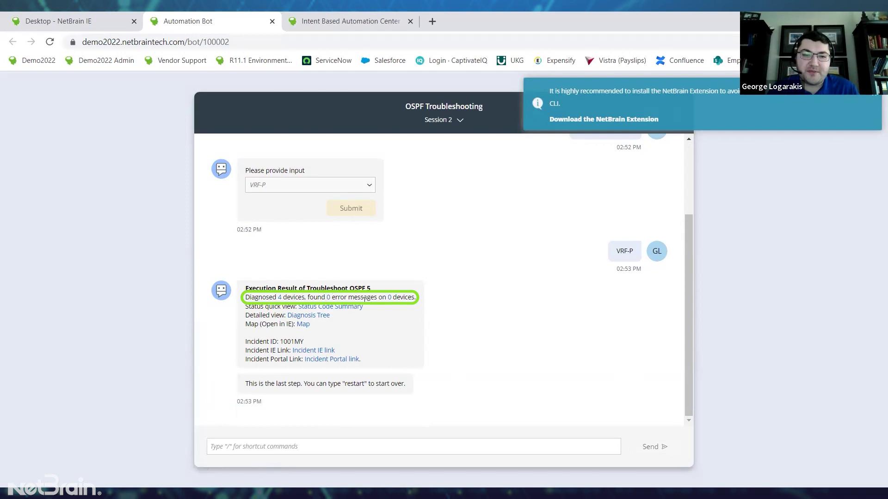
Step: Review the status code summary, then move and close the diagnosis messages window
click(346, 307)
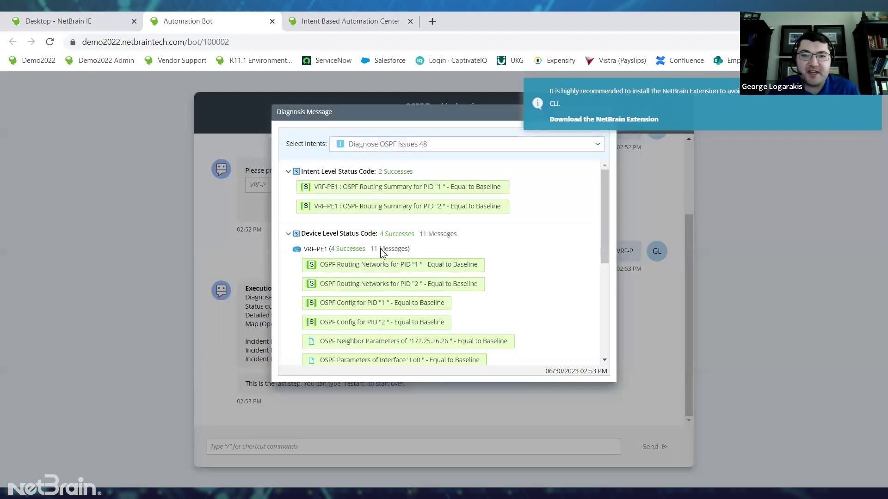
scroll(389, 214, down, 6)
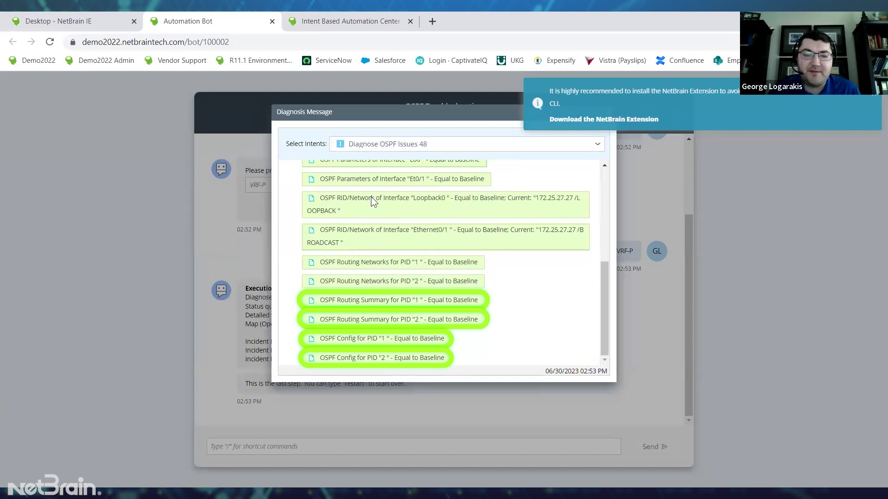
drag(405, 116, 198, 120)
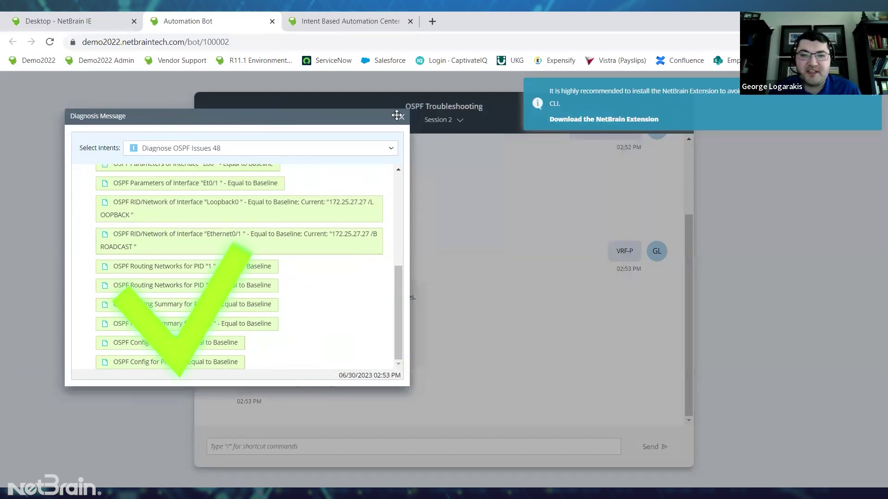
click(402, 116)
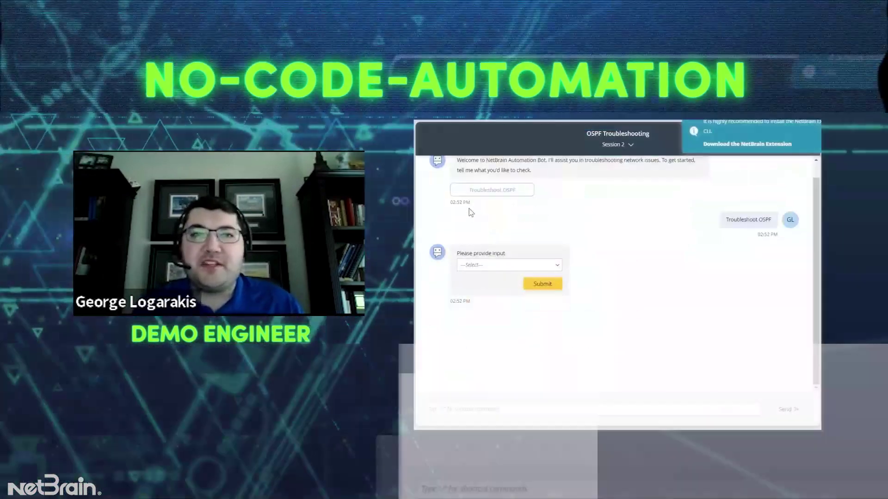
Step: Resubmit VRF-P to the bot and scroll the Automated Diagnosis web page
click(481, 267)
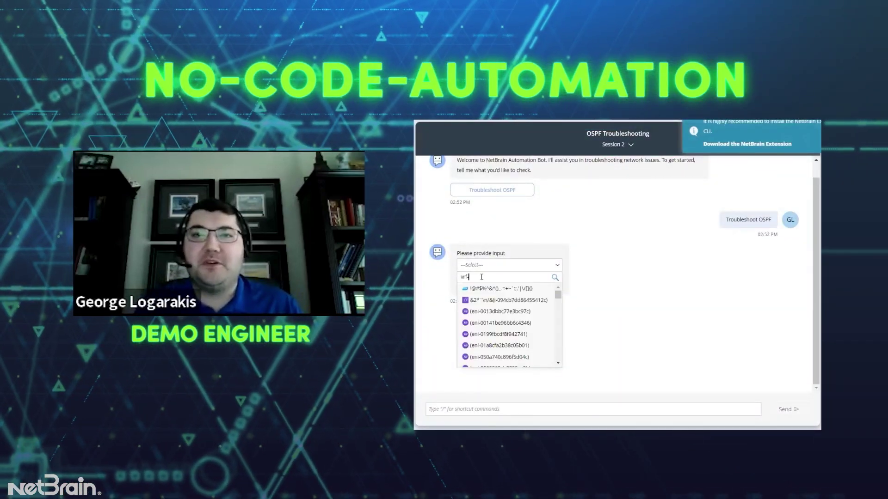
click(483, 298)
click(531, 284)
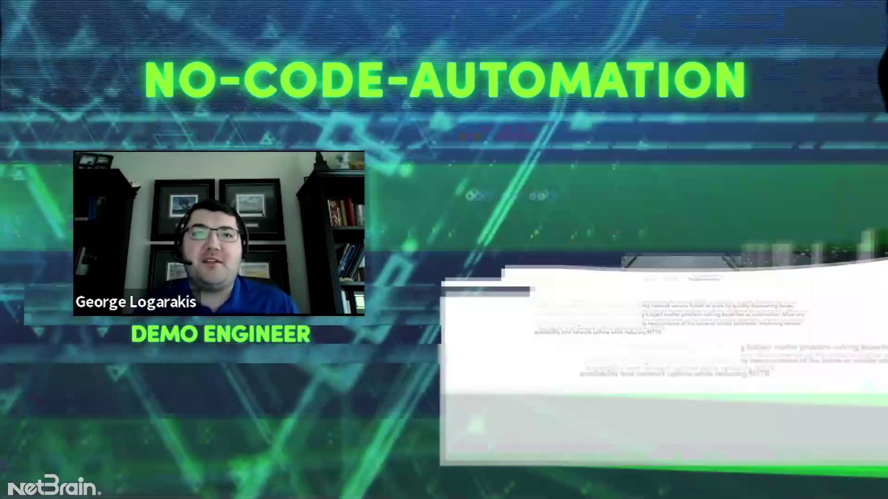
scroll(599, 171, down, 5)
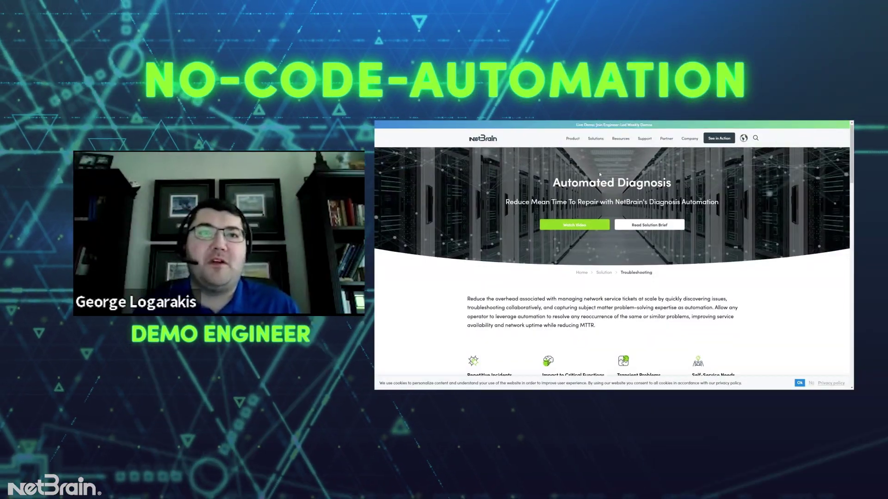